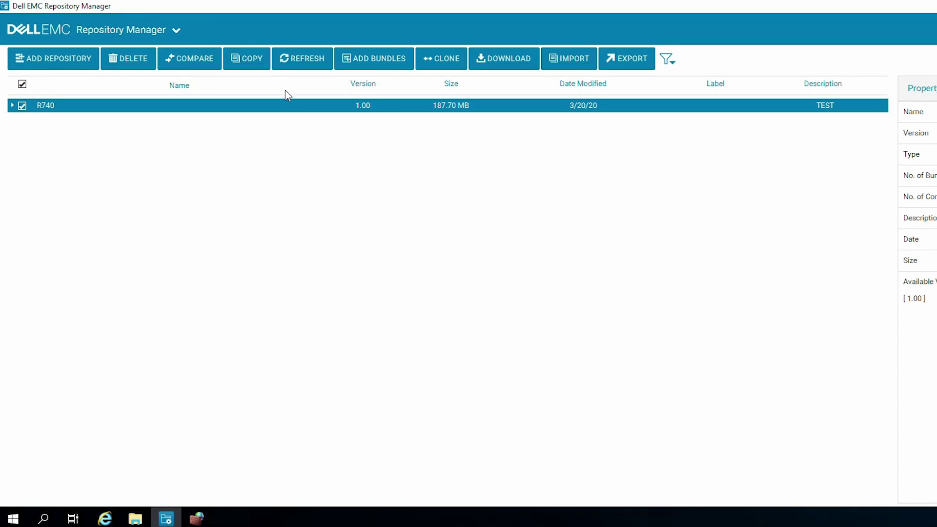
Open the Export Deployment Tools dialog for the checked R740 repository.
left_click(620, 65)
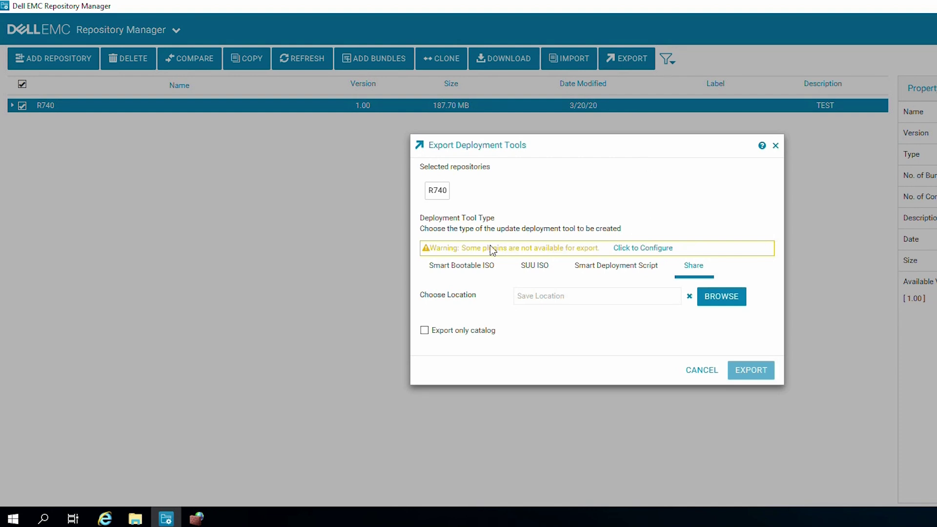
Queue updates for all four missing export plug-ins, including Bootable ISO and SUU, and apply.
left_click(642, 253)
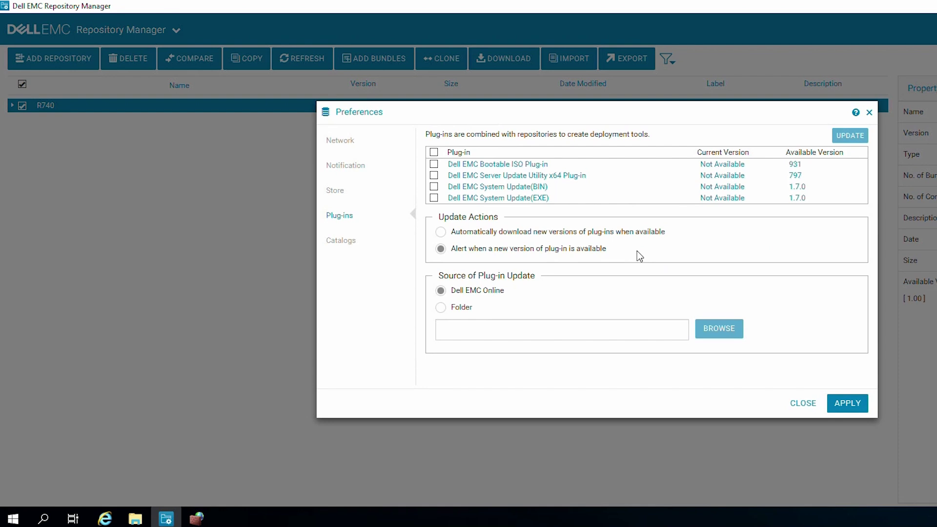
left_click(434, 151)
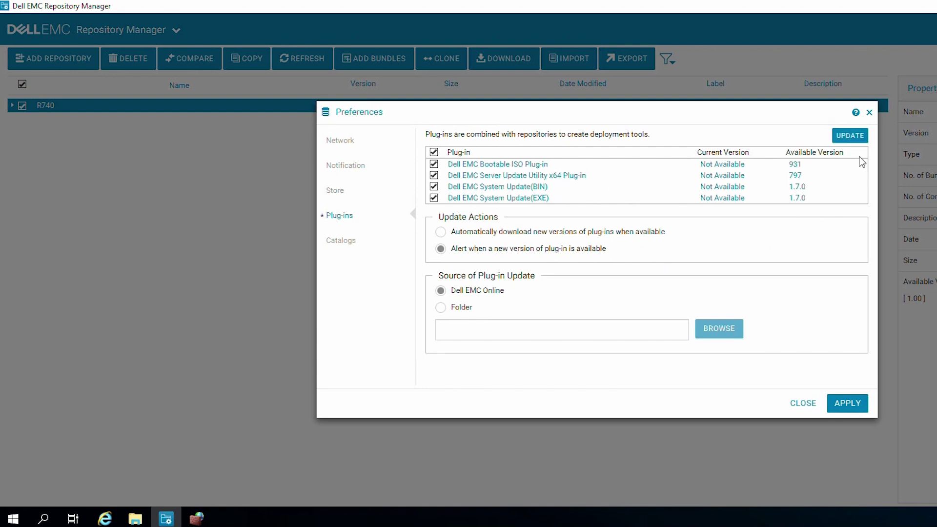
left_click(855, 139)
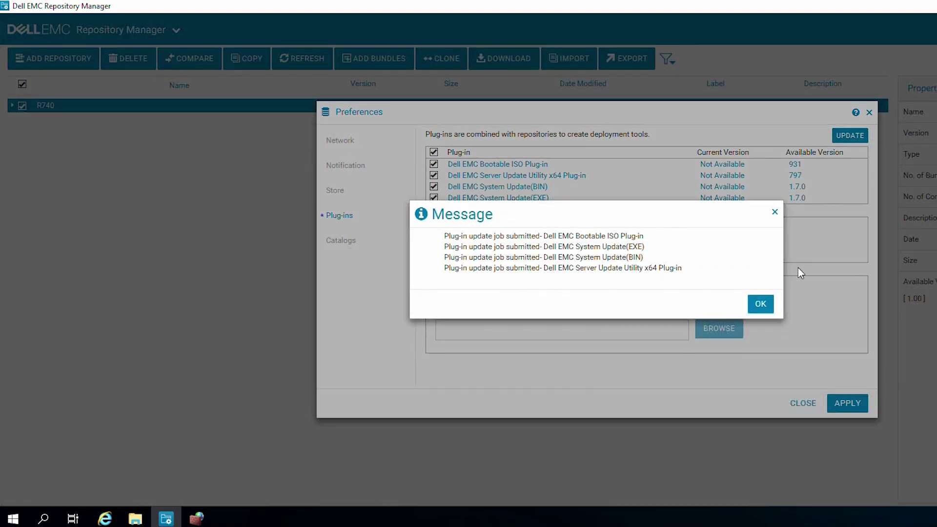
left_click(761, 304)
left_click(848, 405)
Verify all four plug-in download jobs show SUCCESS in Jobs, then go back to Repositories.
left_click(161, 34)
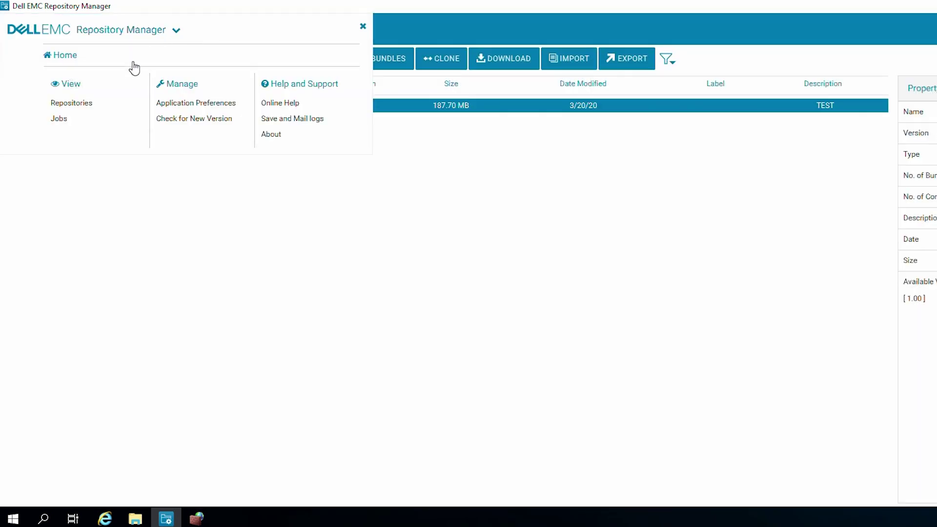
left_click(58, 120)
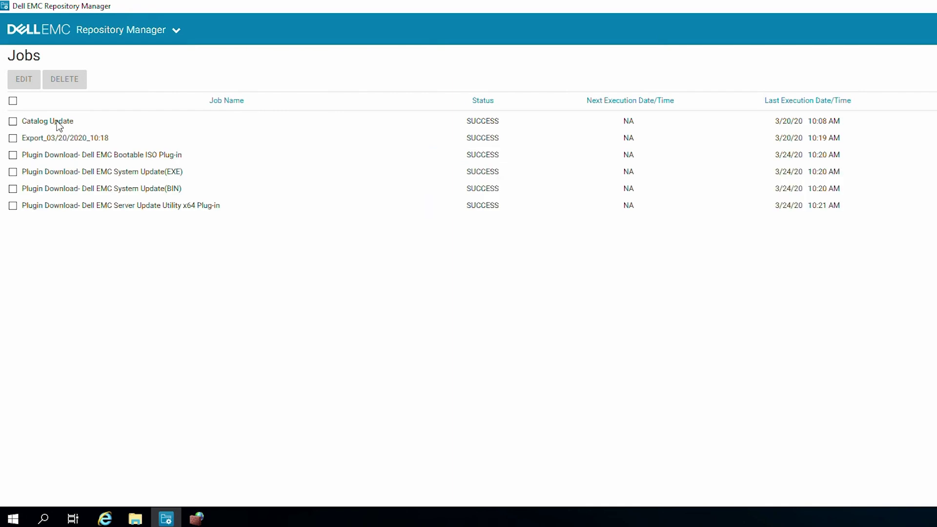
left_click(157, 33)
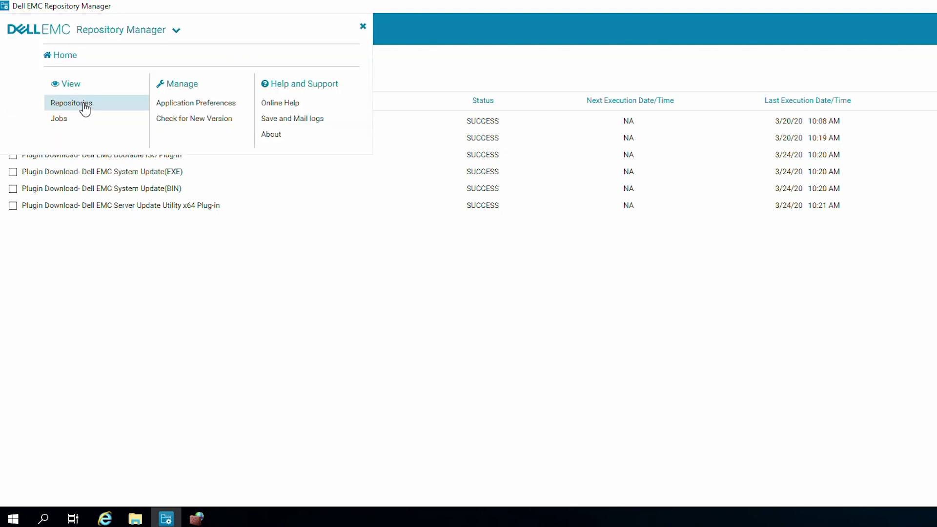
left_click(62, 55)
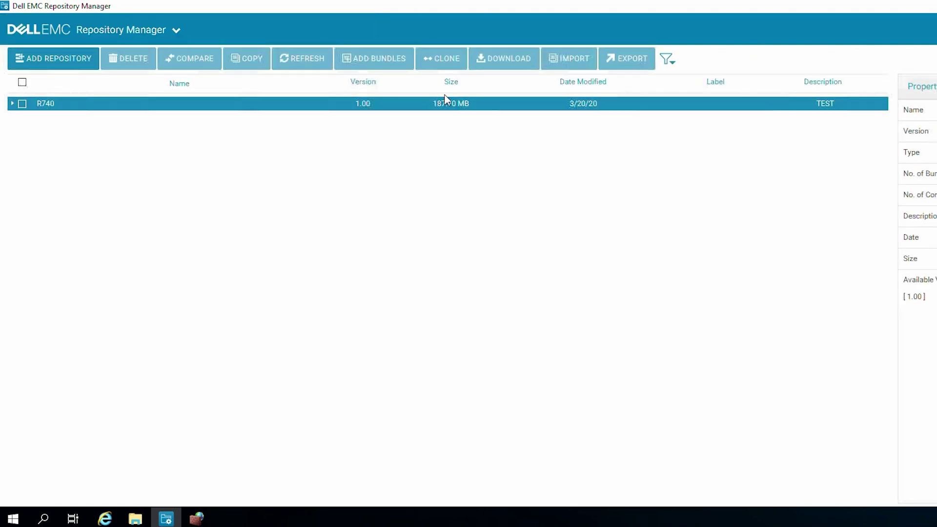
Attempt a Smart Bootable ISO export of R740 to C:\repository\, which is rejected as invalid.
left_click(22, 83)
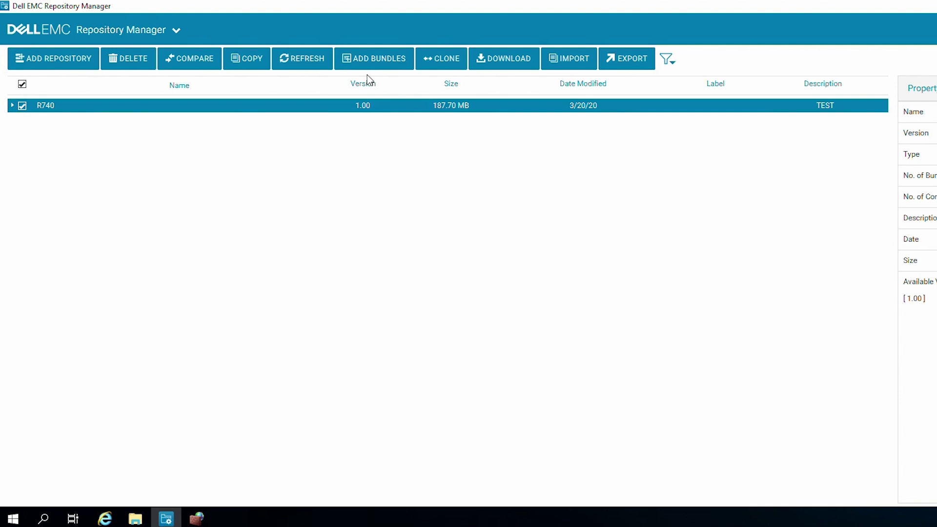
left_click(631, 58)
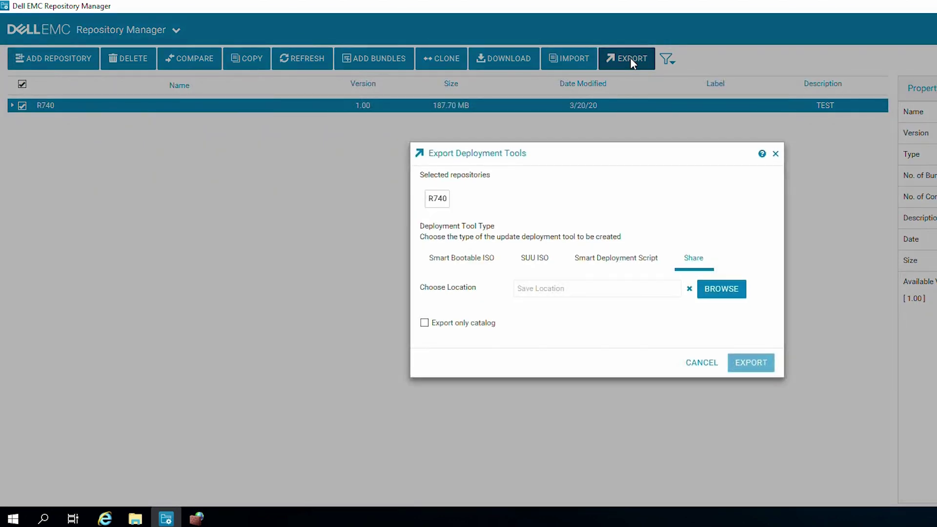
left_click(483, 264)
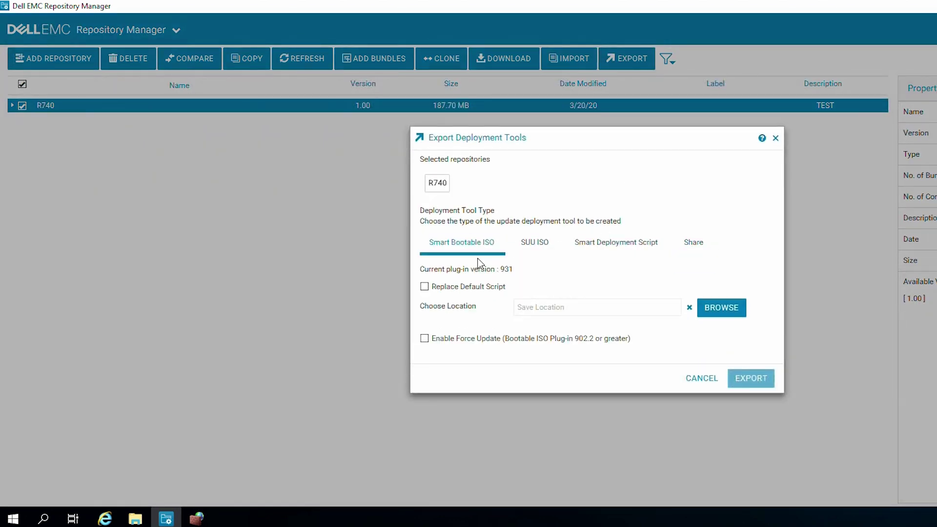
left_click(723, 317)
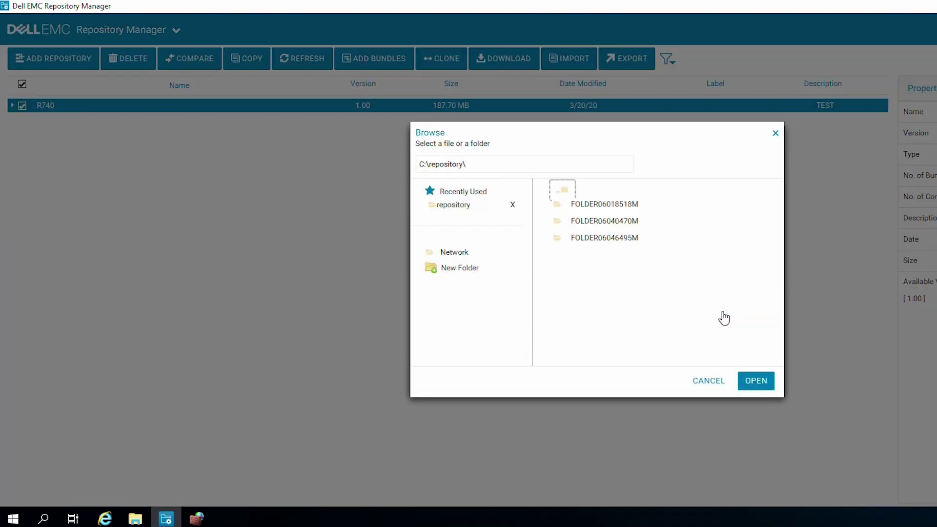
left_click(764, 385)
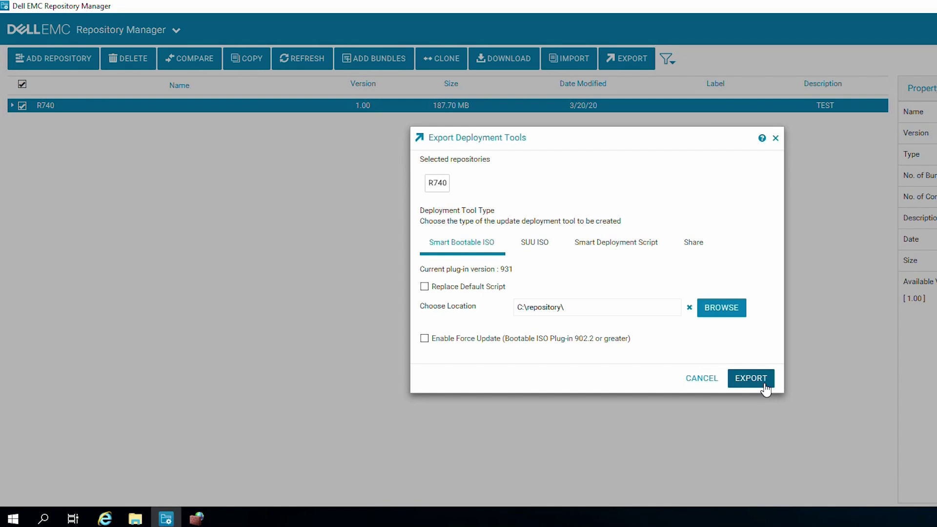
left_click(752, 378)
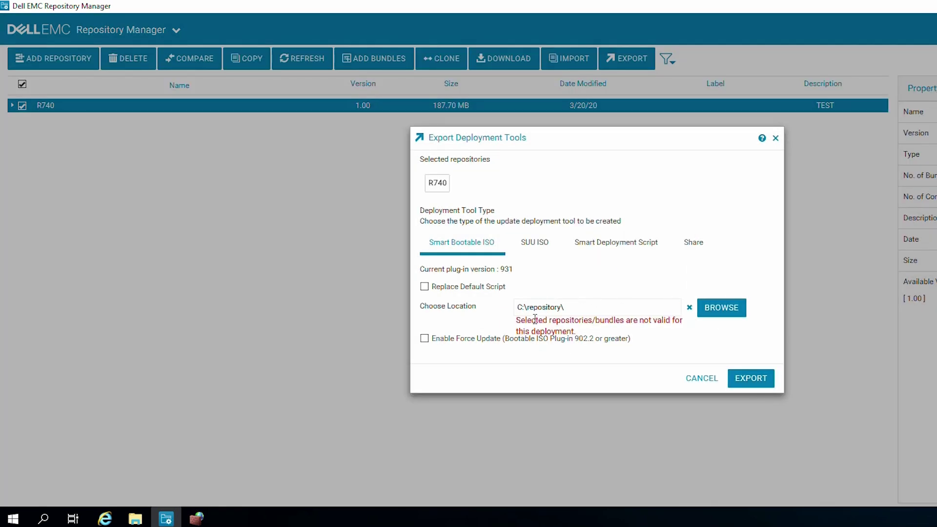
left_click_drag(527, 309, 578, 315)
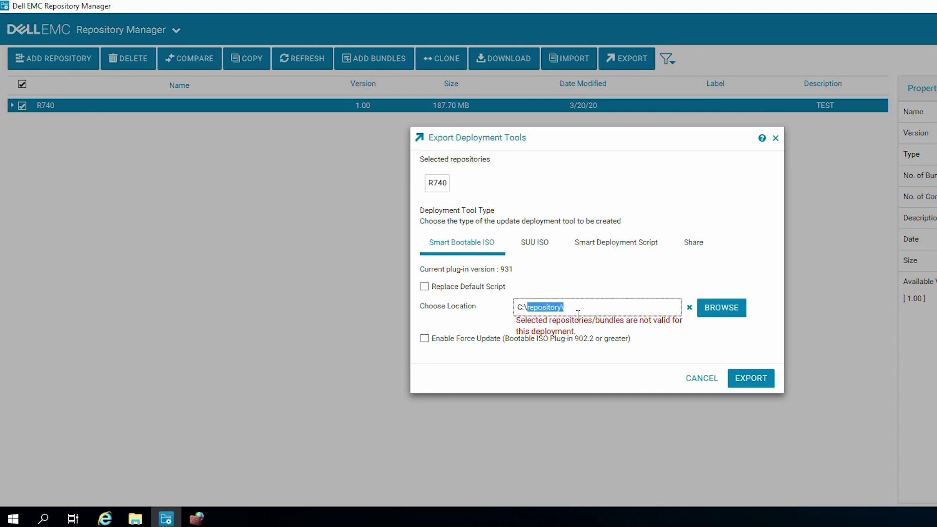
left_click(601, 338)
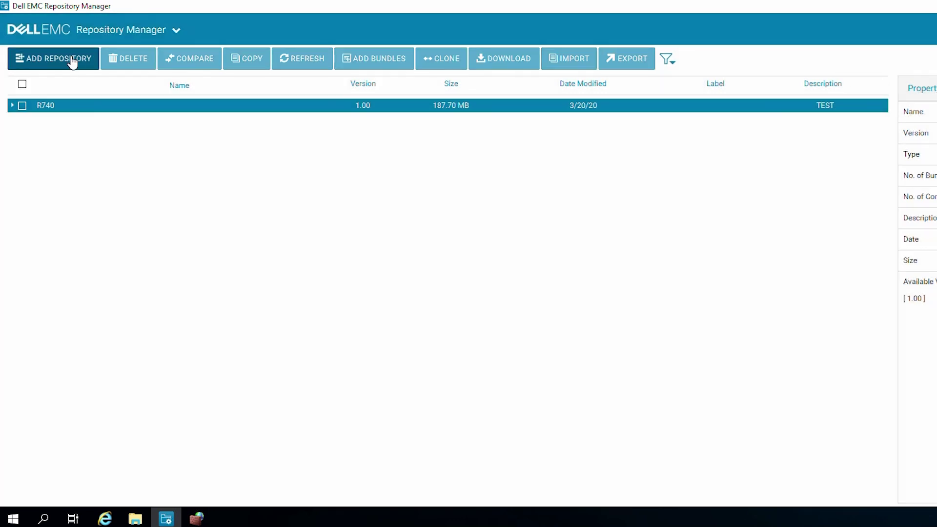
Start a new repository named 'R740 - bootable'.
left_click(72, 62)
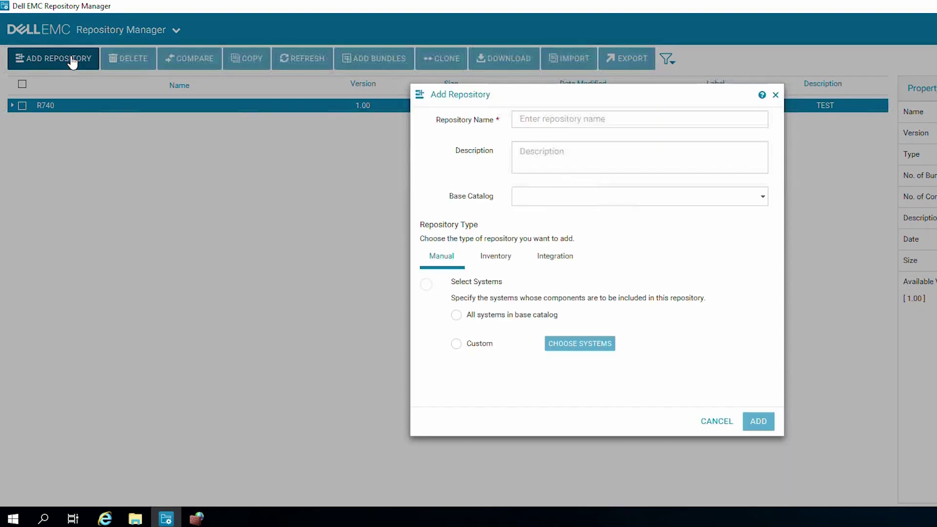
left_click(526, 118)
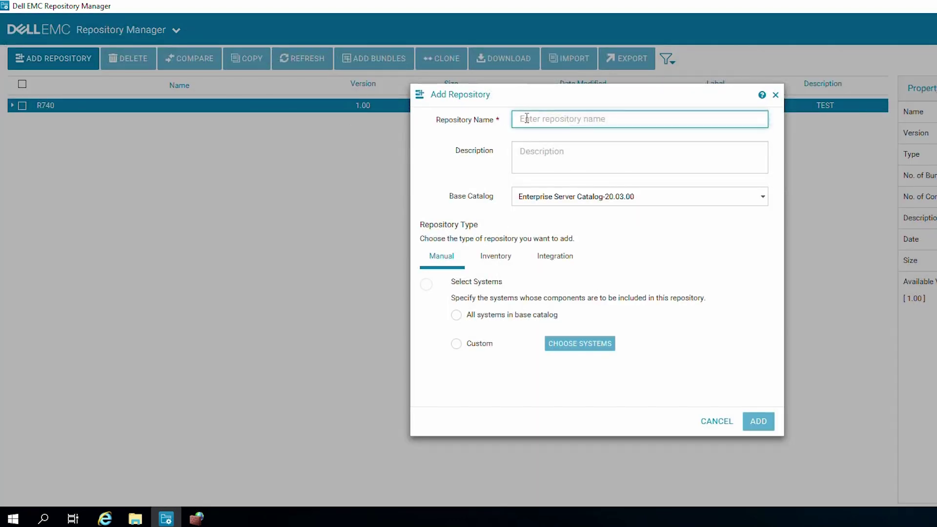
type("R74")
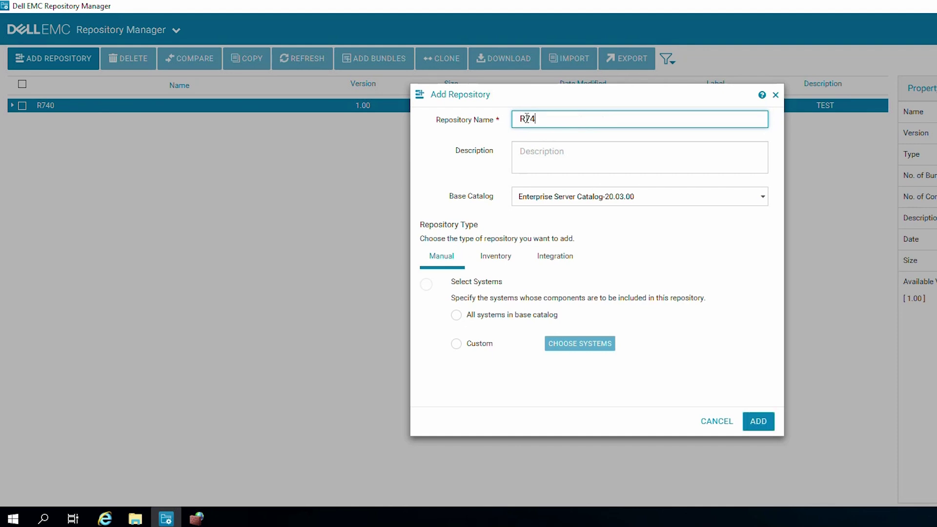
type("0 - bootable")
scroll(634, 374, "down", 3)
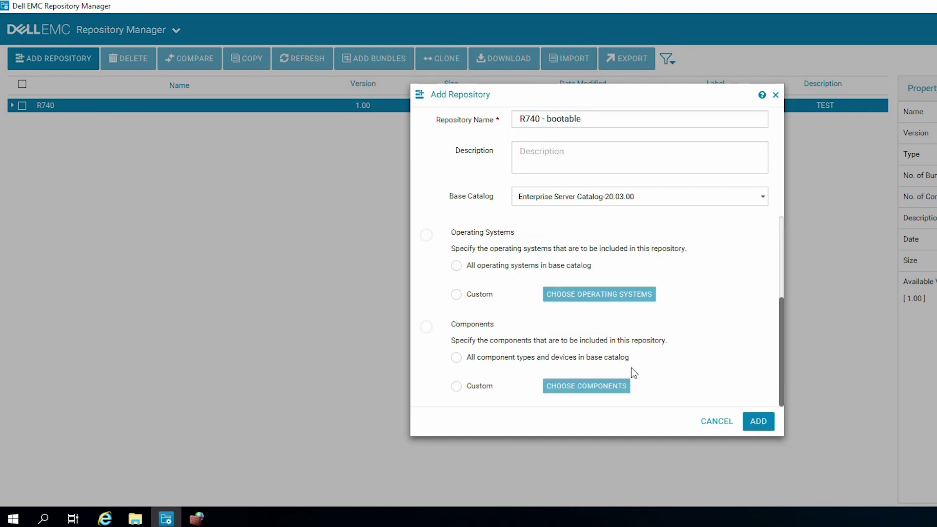
Limit it to all Linux operating system versions and the default components, then add the repository.
left_click(477, 298)
left_click(569, 298)
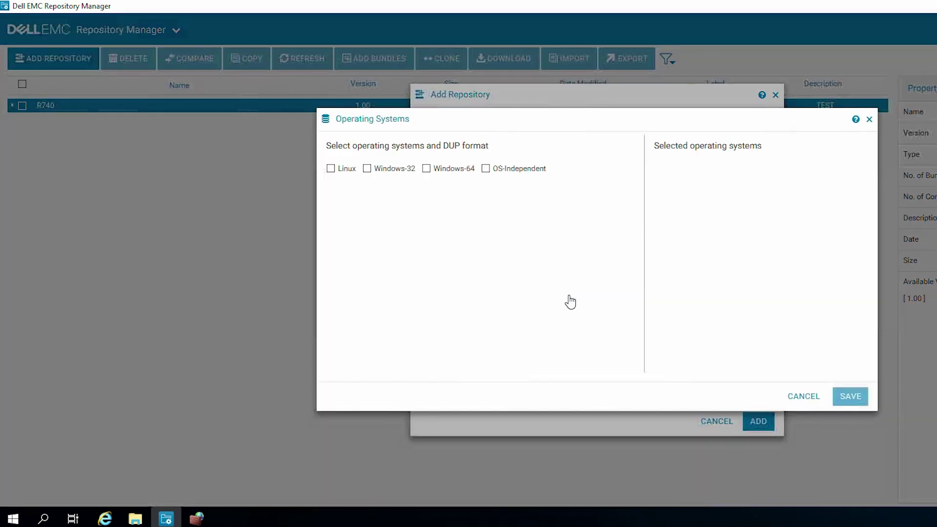
left_click(334, 171)
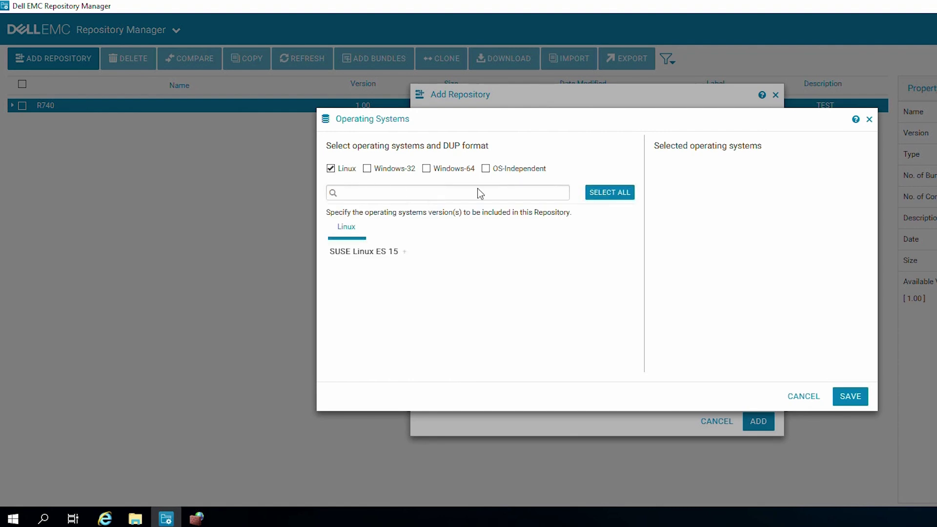
left_click(607, 201)
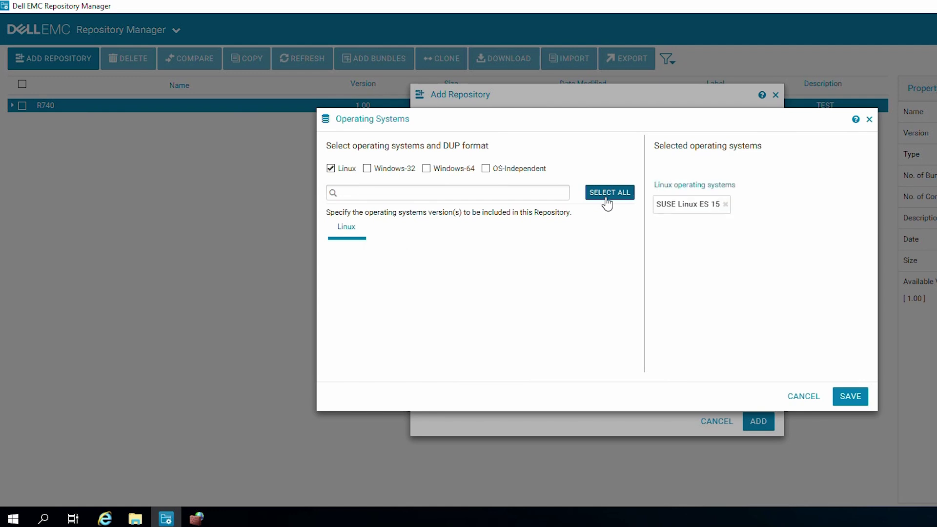
left_click(853, 397)
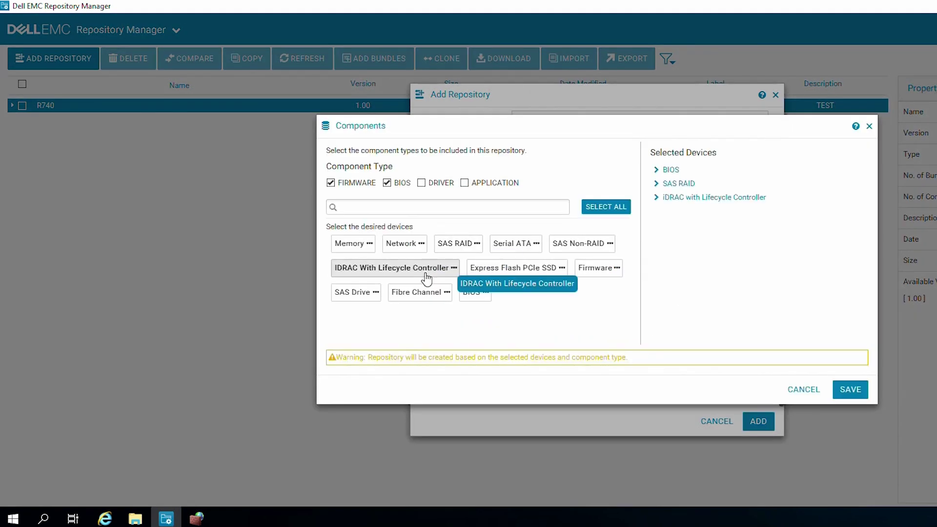
left_click(856, 390)
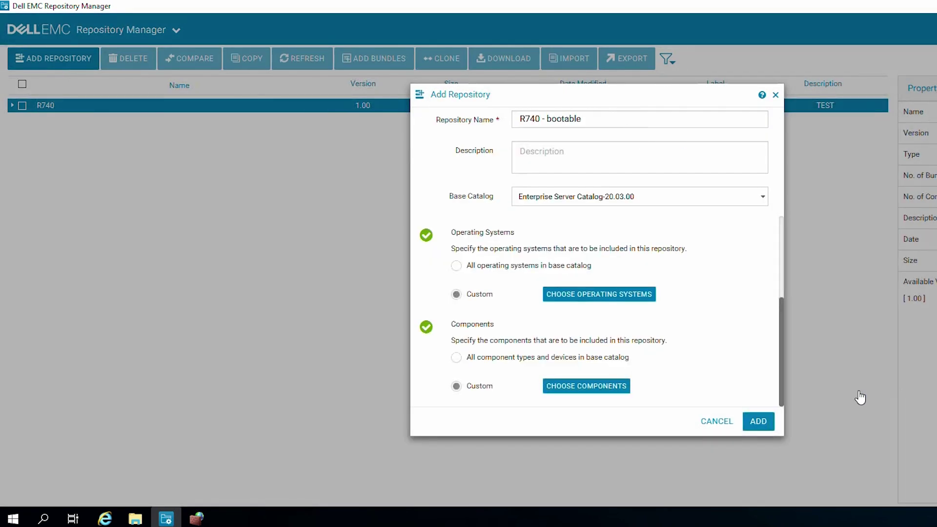
left_click(758, 421)
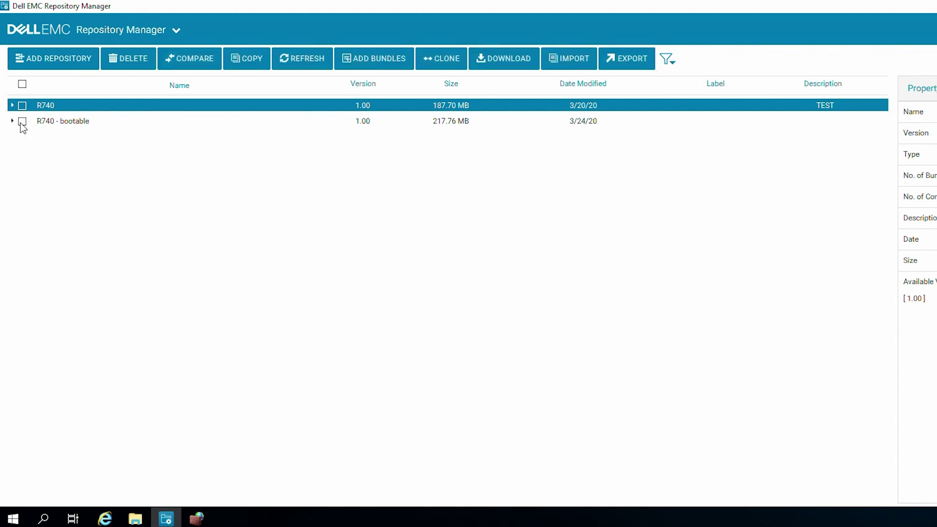
Export R740 - bootable as a Smart Bootable ISO, saving to a new 'bootable iso' folder.
left_click(620, 56)
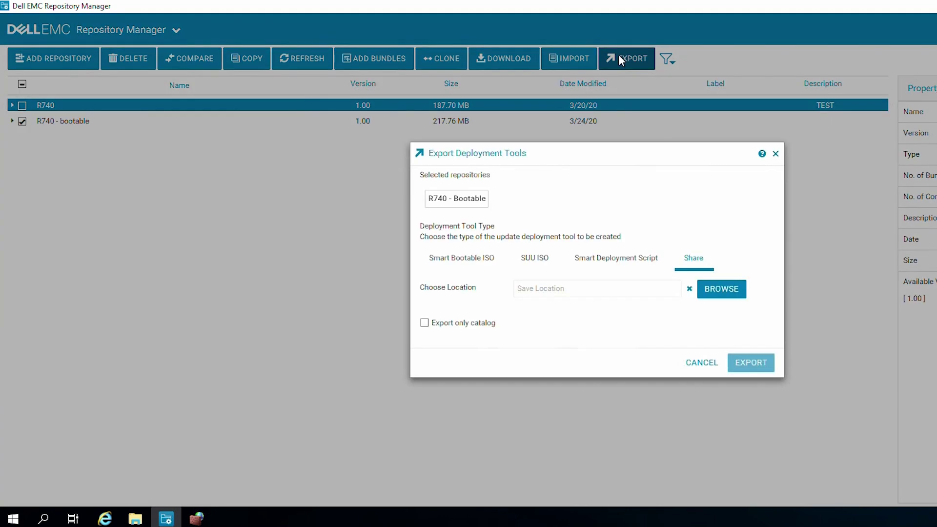
left_click(460, 248)
left_click(717, 308)
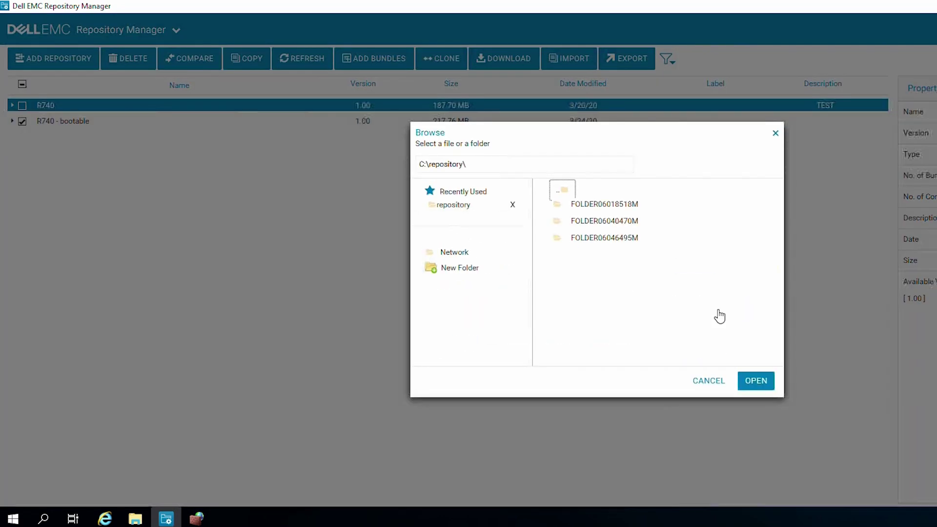
left_click(473, 272)
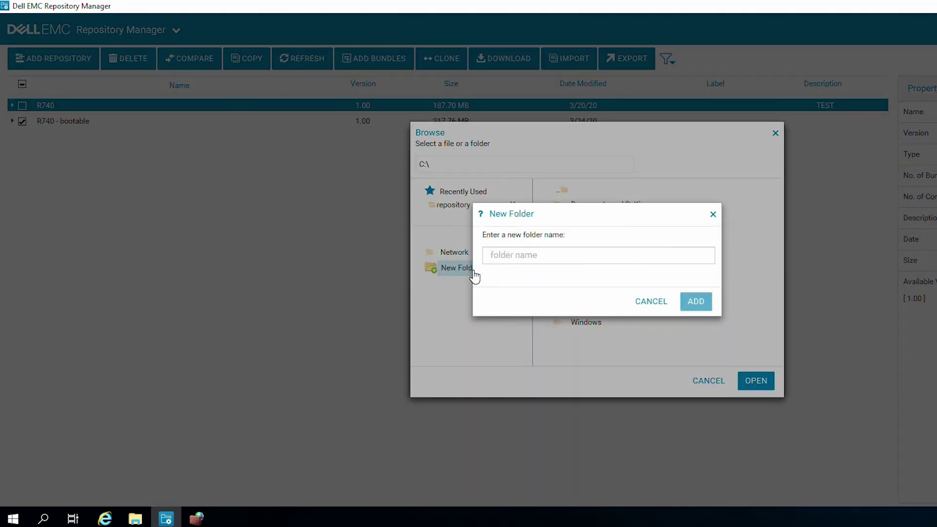
left_click(510, 259)
type("bootable iso")
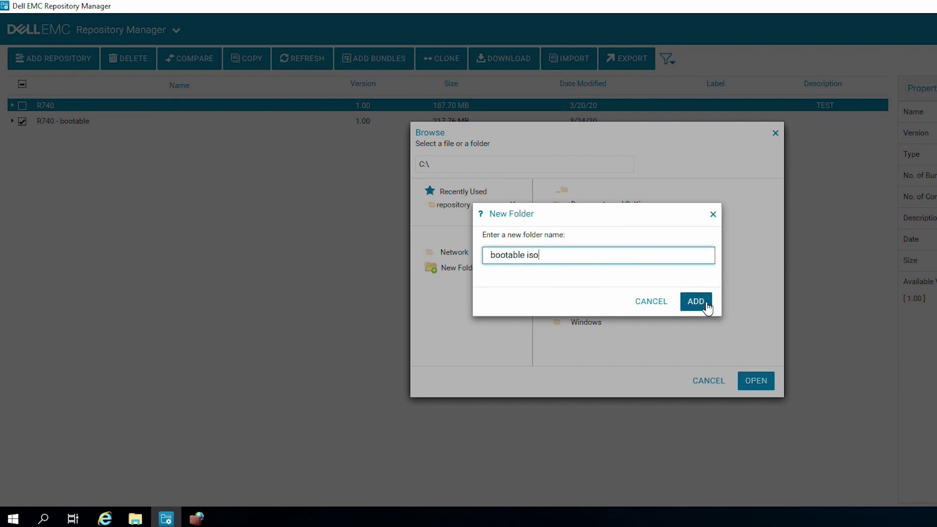
left_click(690, 305)
double_click(592, 204)
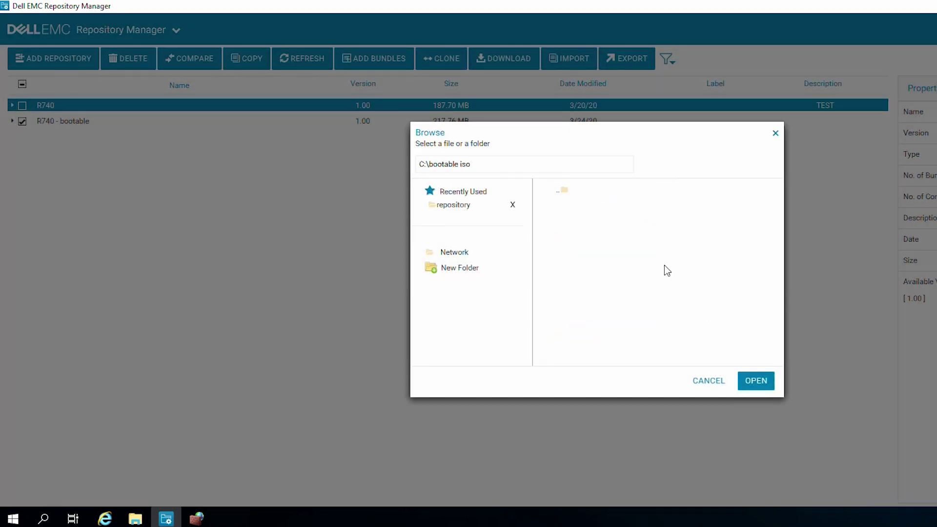
left_click(756, 381)
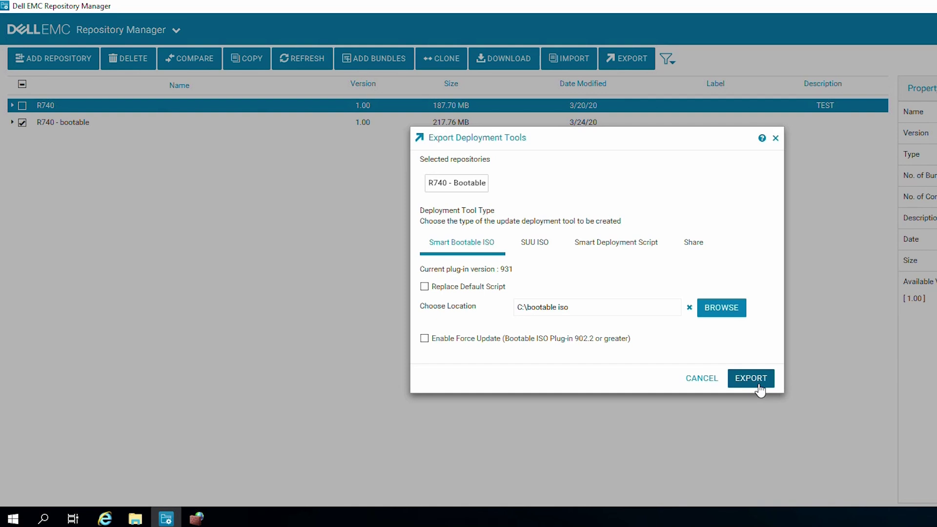
left_click(759, 385)
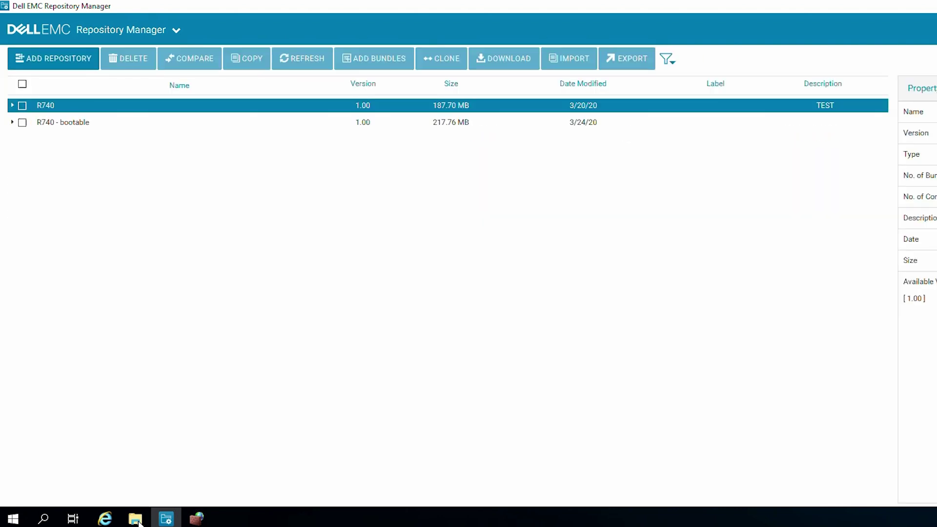
Browse to C:\bootable iso\SmartBootableISO_03_24_2020_1025 in File Explorer and select linuxISO.
left_click(138, 520)
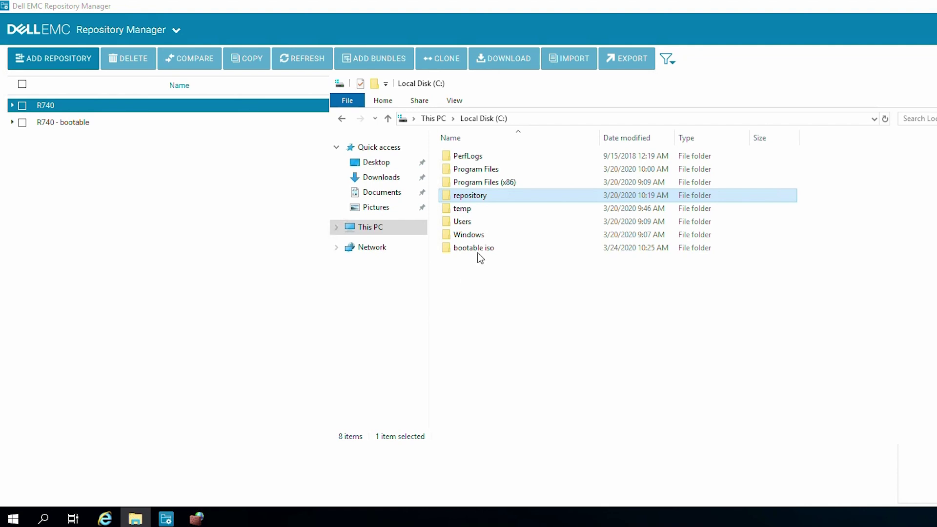
left_click(479, 258)
double_click(480, 248)
double_click(521, 156)
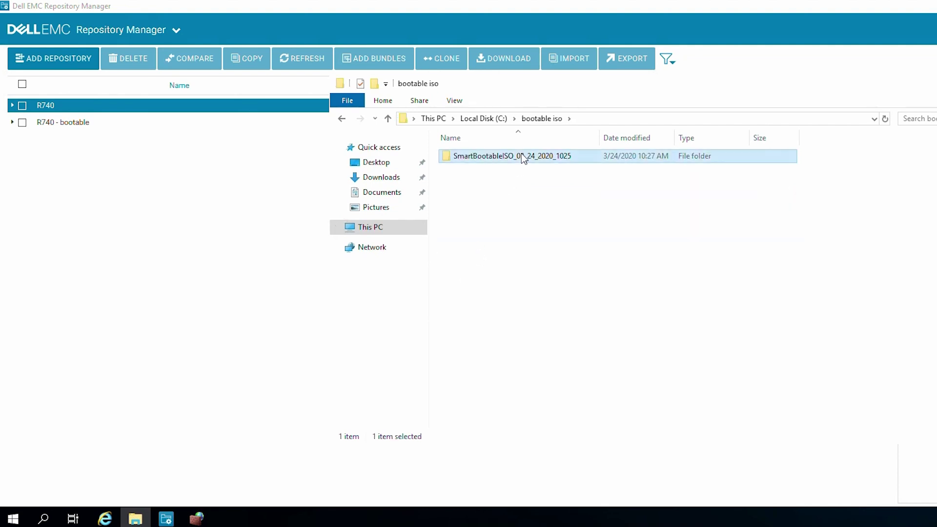
left_click(464, 158)
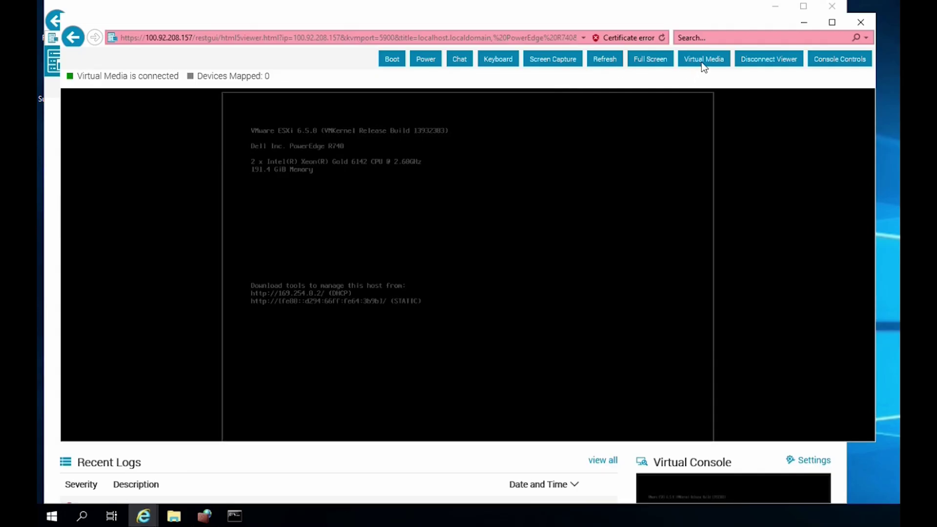
Map linuxISO.iso as the server's virtual CD/DVD drive through Virtual Media.
left_click(704, 58)
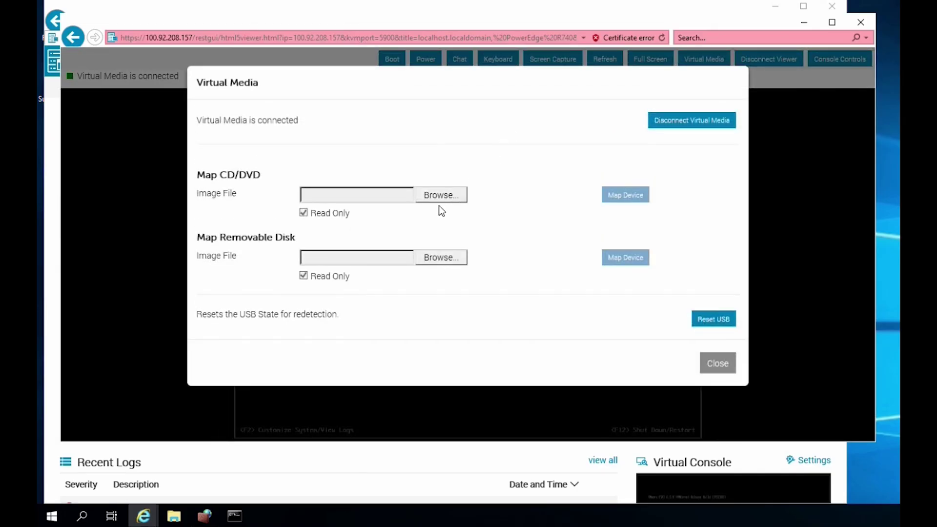
left_click(432, 195)
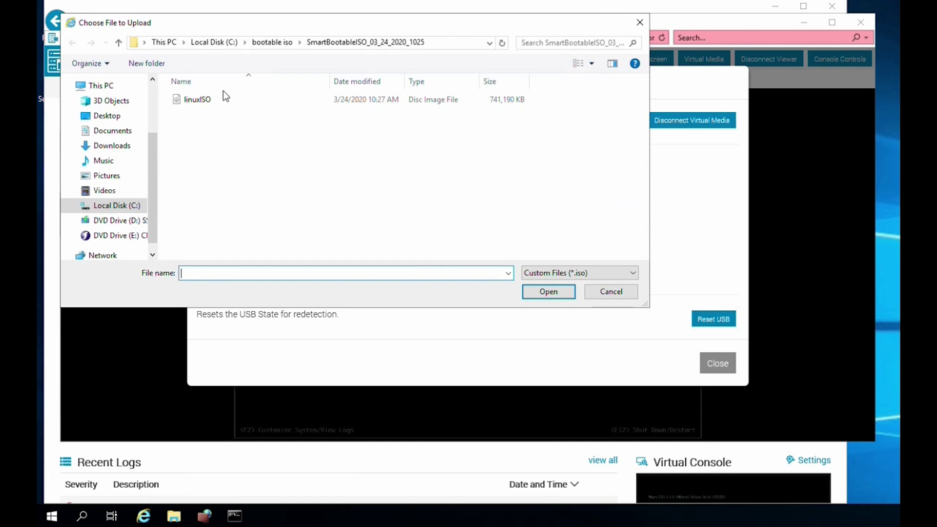
double_click(221, 99)
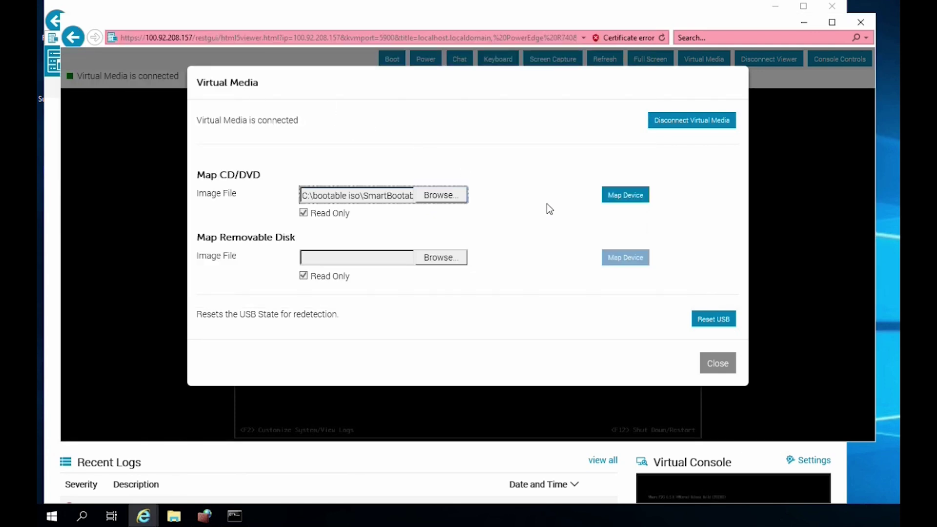
left_click(629, 200)
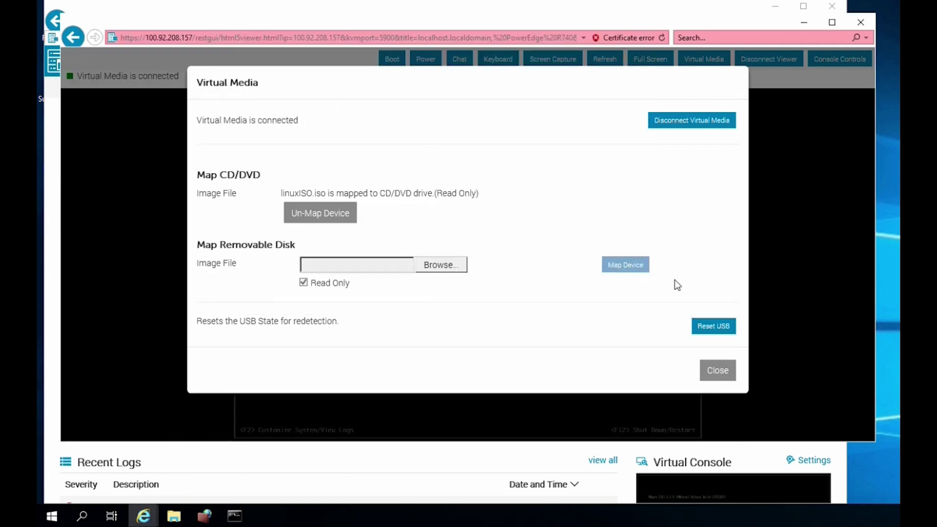
left_click(715, 374)
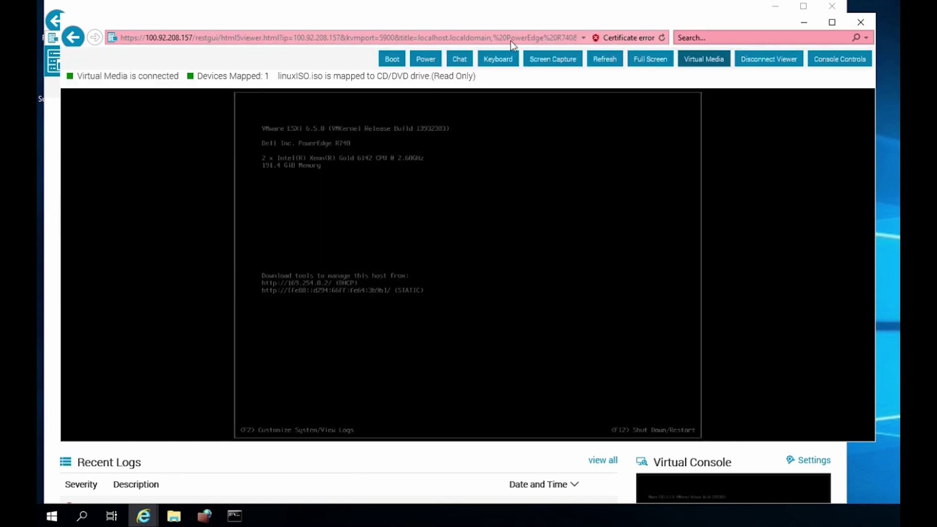
left_click(429, 59)
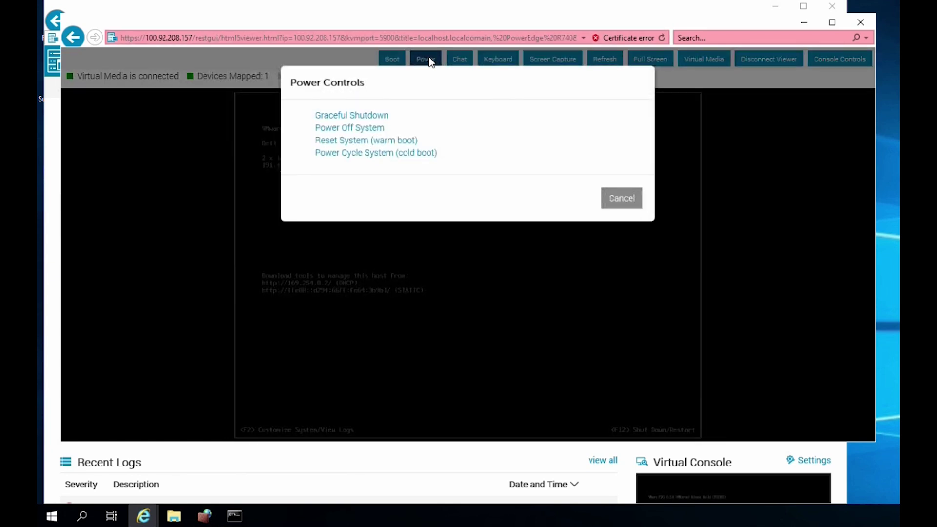
Set the next boot device to Virtual CD/DVD/ISO.
left_click(621, 198)
left_click(389, 61)
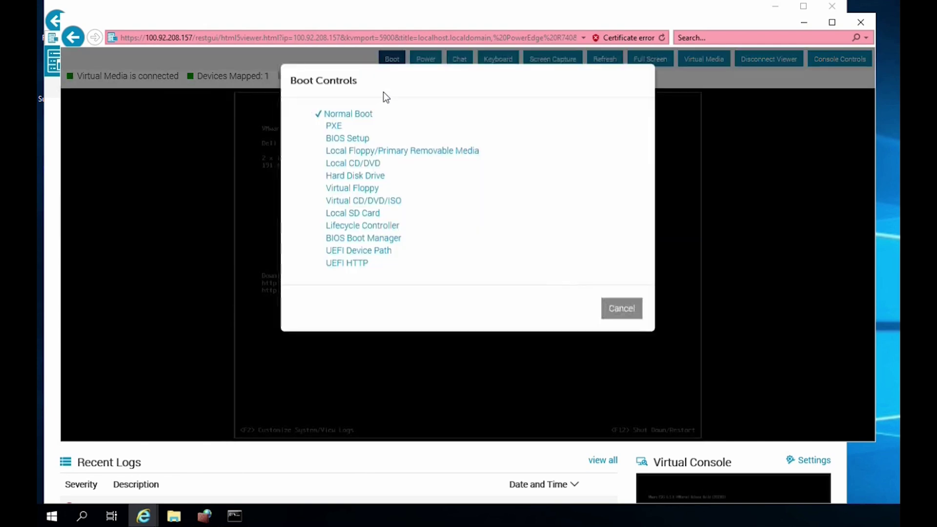
left_click(370, 204)
left_click(628, 230)
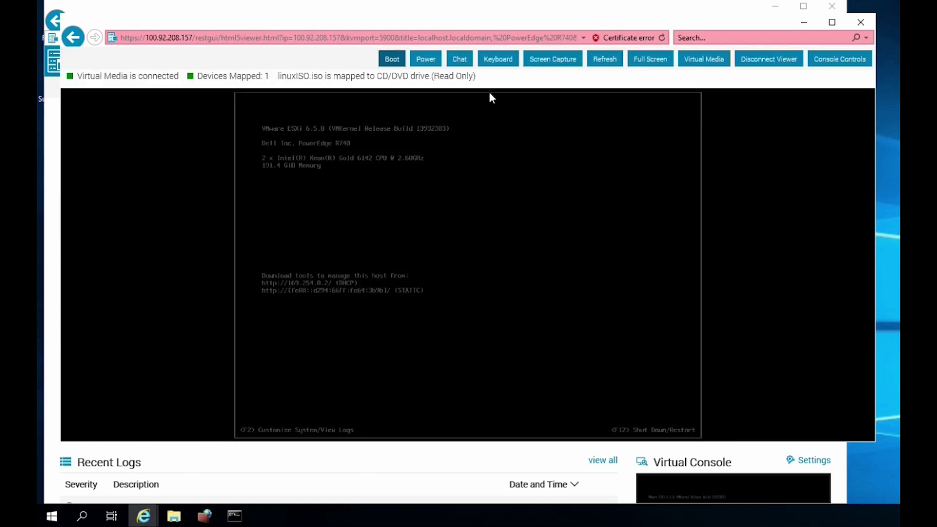
Warm-reset the server with Reset System and confirm.
left_click(426, 61)
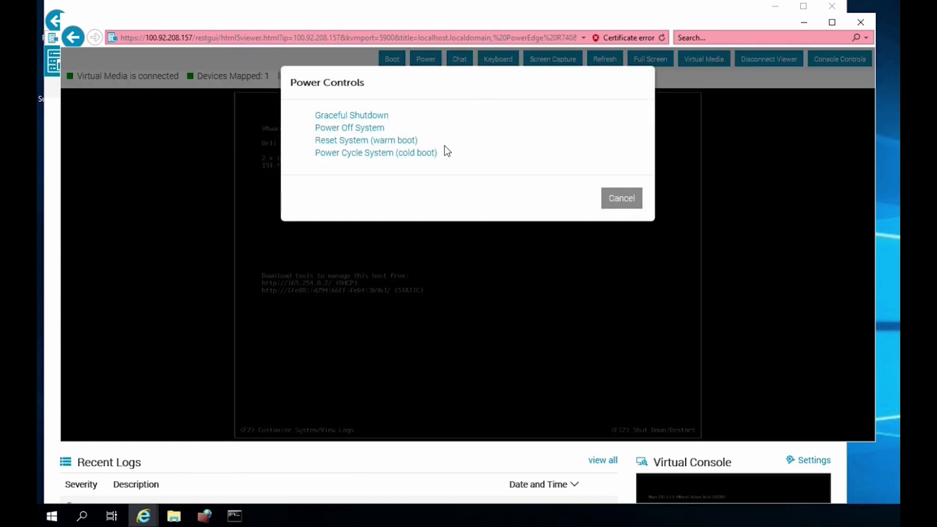
left_click(408, 141)
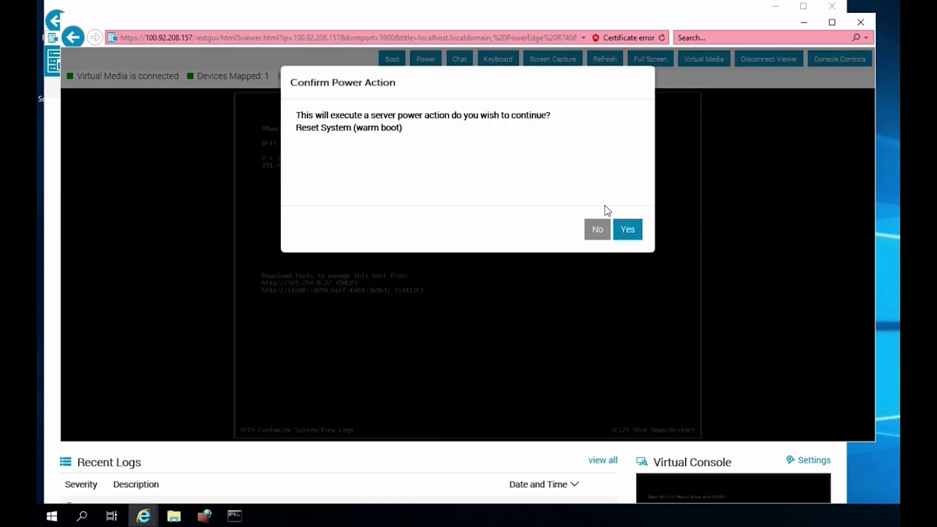
left_click(626, 230)
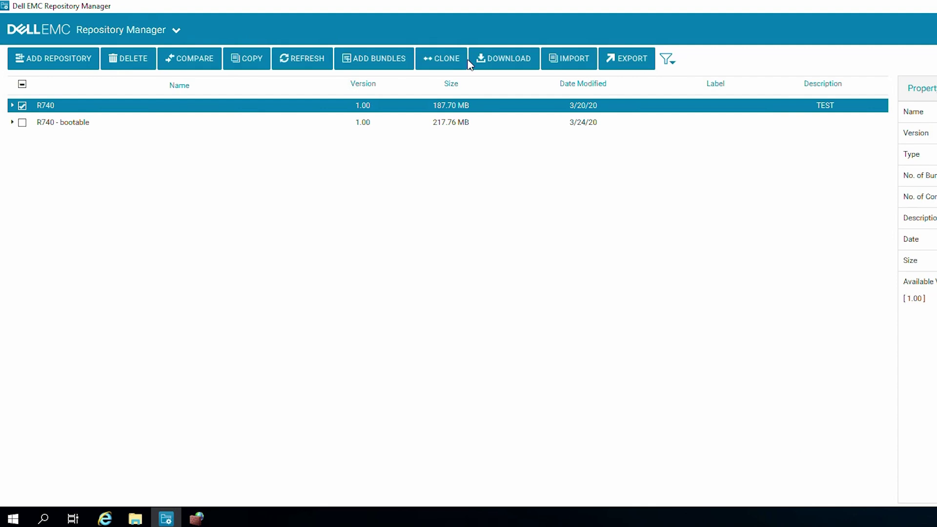
Choose SUU ISO as R740's export type and browse drive C: for a destination.
left_click(642, 65)
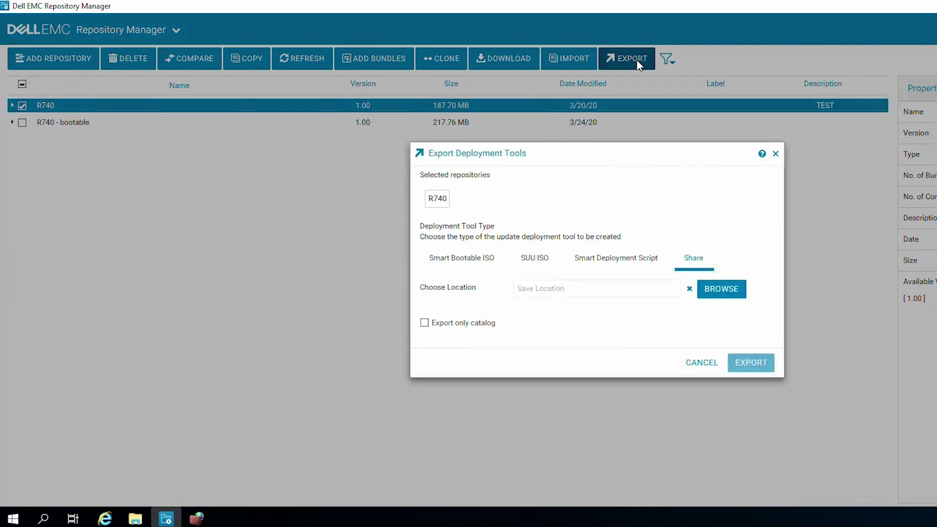
left_click(539, 264)
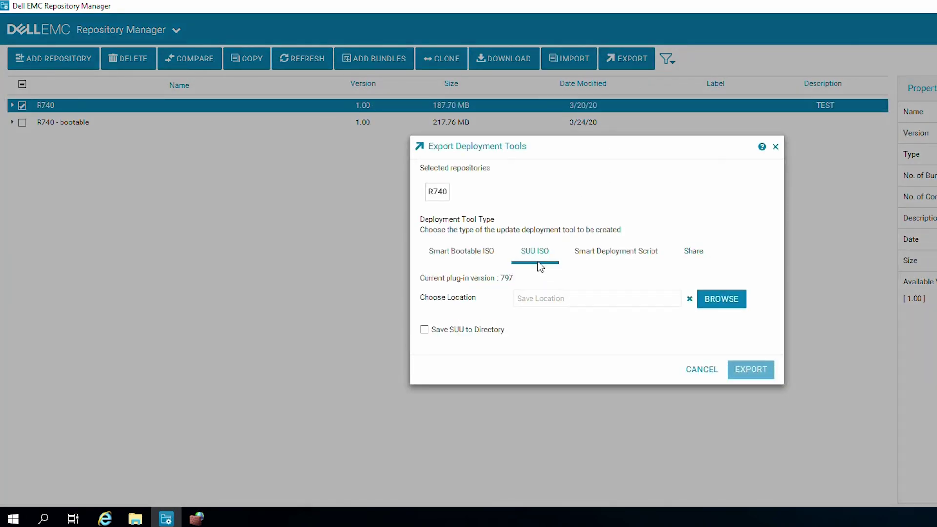
left_click(727, 302)
left_click(573, 196)
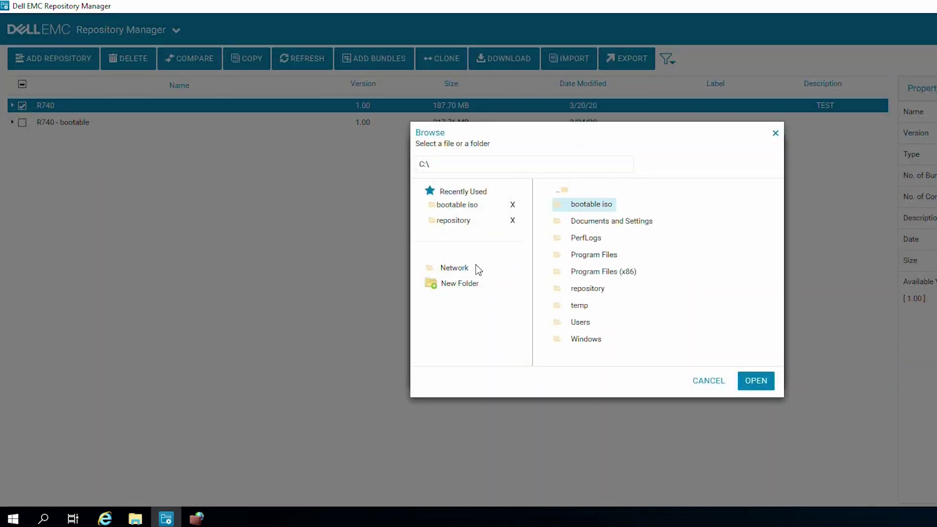
Create a 'SUU ISO' folder on C: and export the SUU ISO into it.
left_click(474, 286)
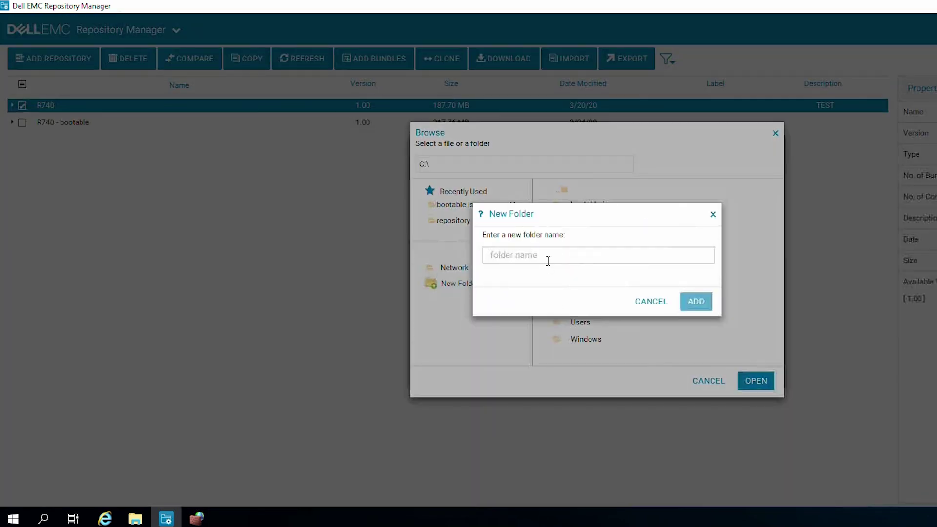
type("SUU ISO")
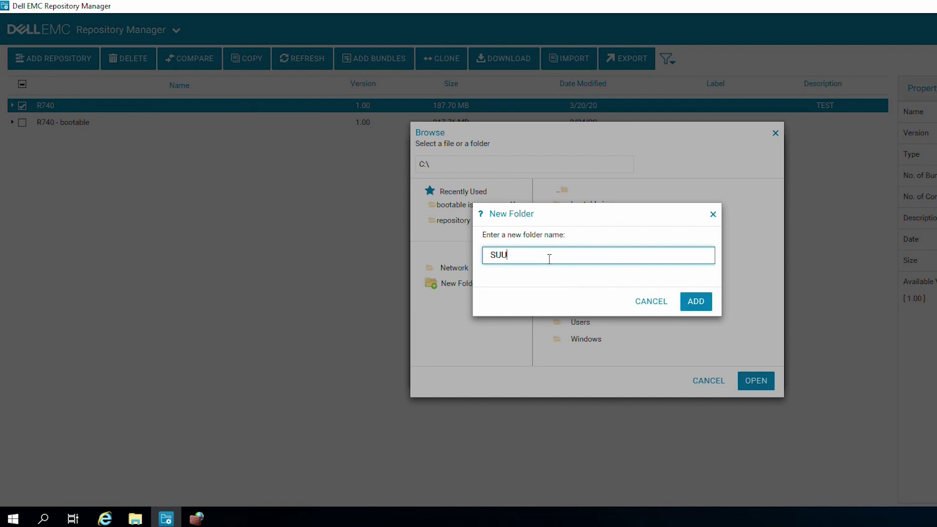
left_click(708, 306)
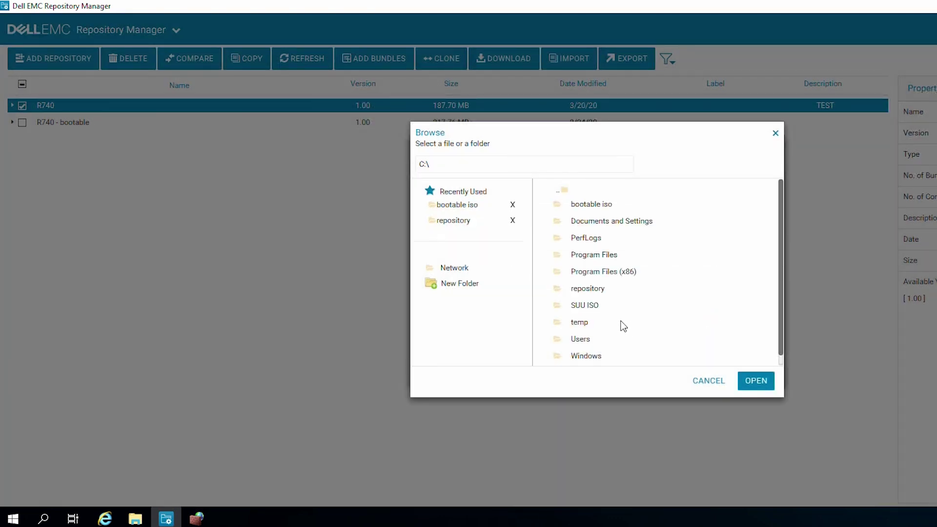
double_click(596, 312)
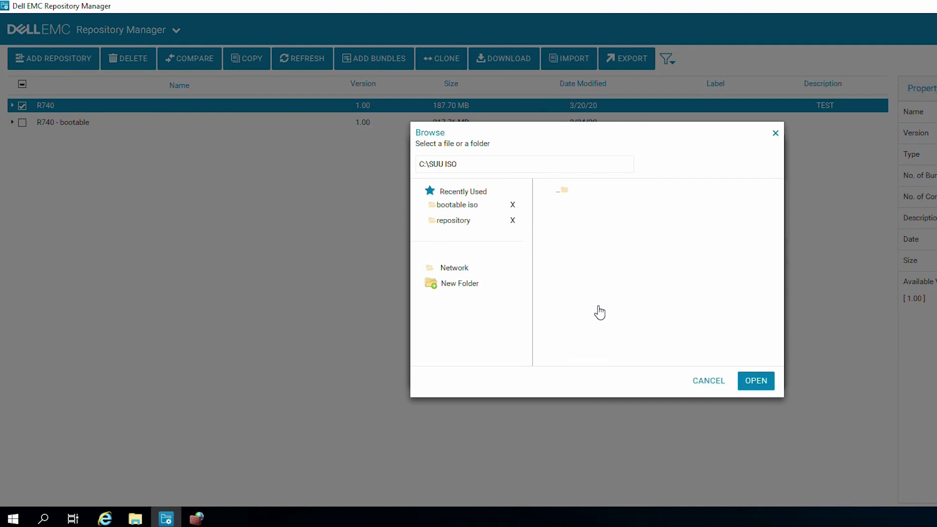
left_click(755, 382)
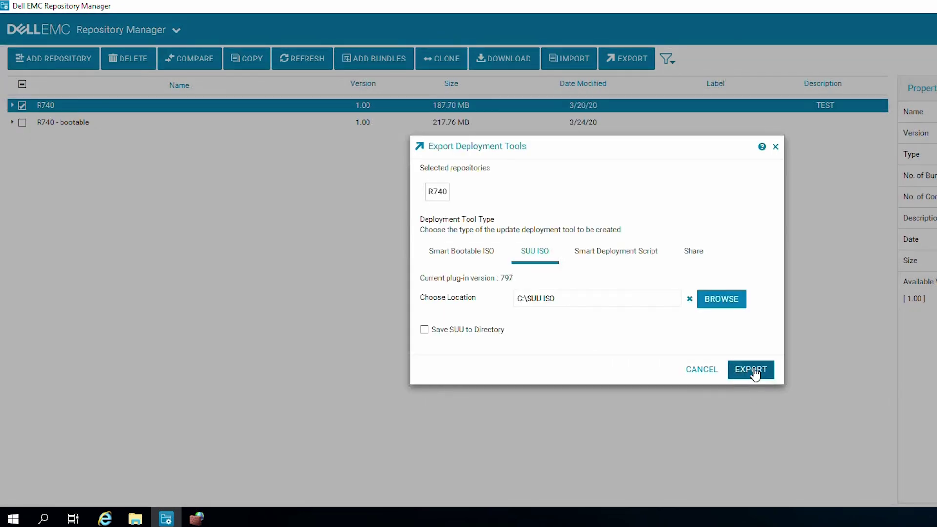
left_click(755, 374)
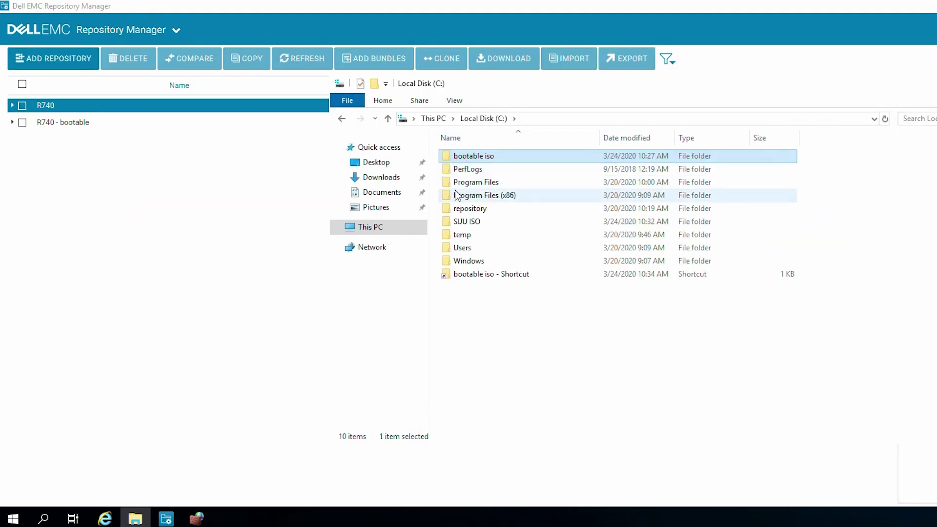
Mount the SUUImage disc image from SUU ISO > SUUISO_03_24_2020_1032 as DVD Drive (E:).
double_click(459, 221)
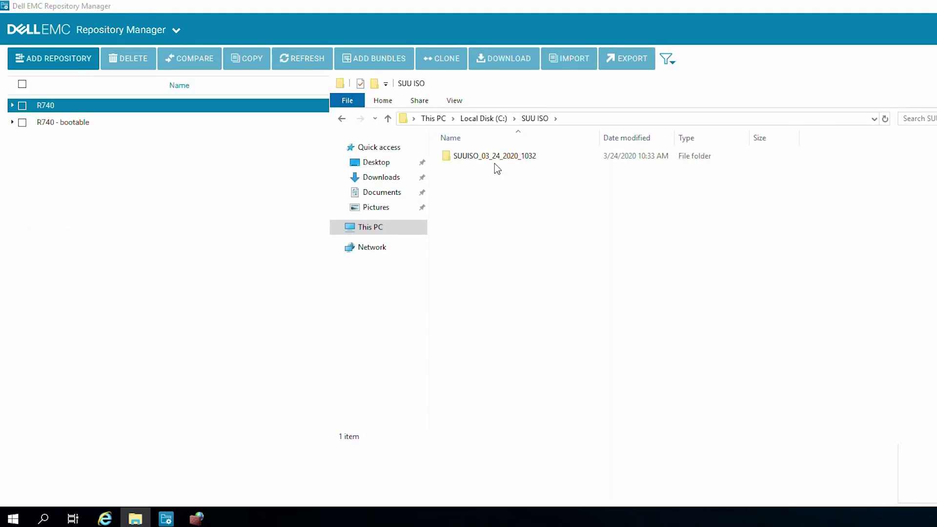
double_click(495, 160)
left_click(469, 158)
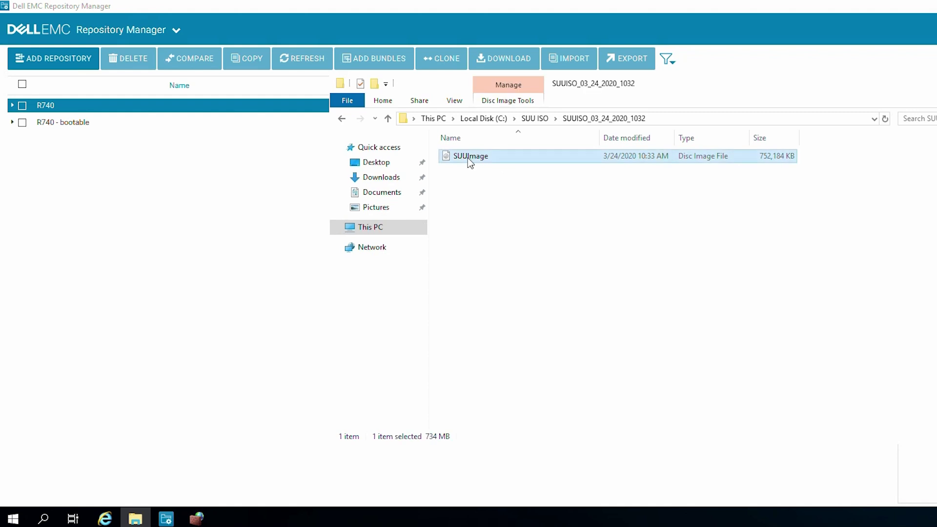
right_click(467, 157)
left_click(487, 167)
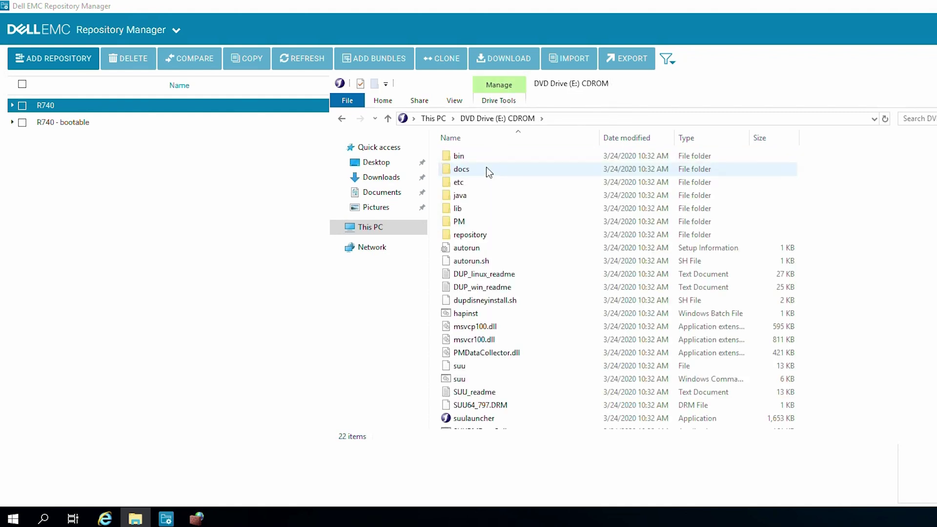
Run suulauncher from DVD Drive (E:) with administrator rights.
scroll(515, 288, "down", 1)
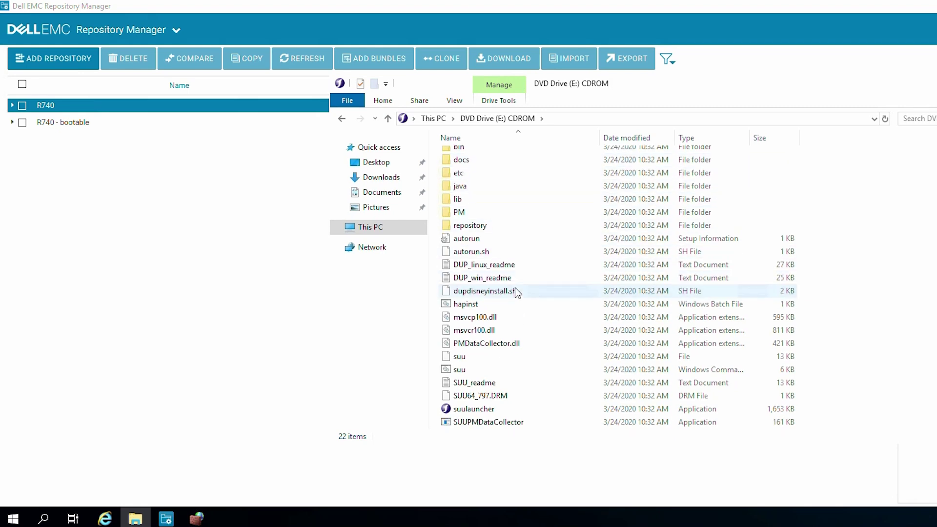
right_click(492, 414)
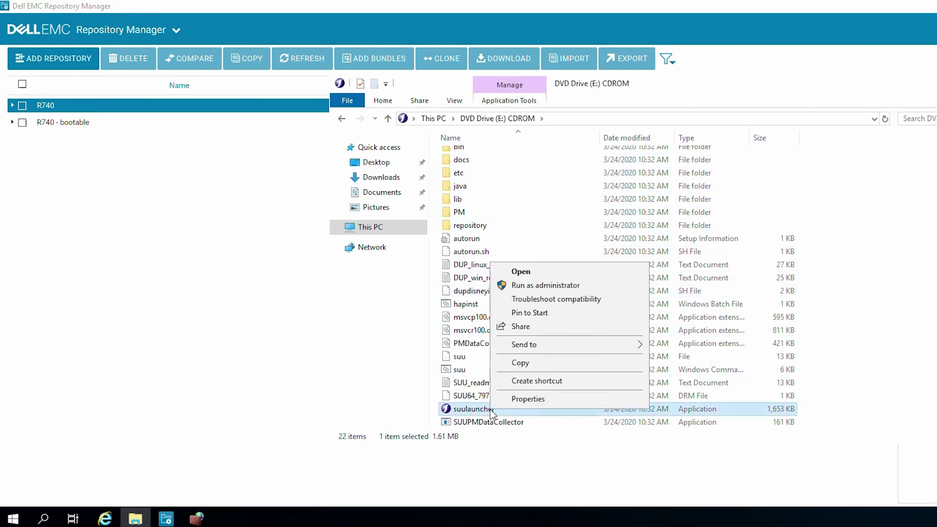
left_click(531, 286)
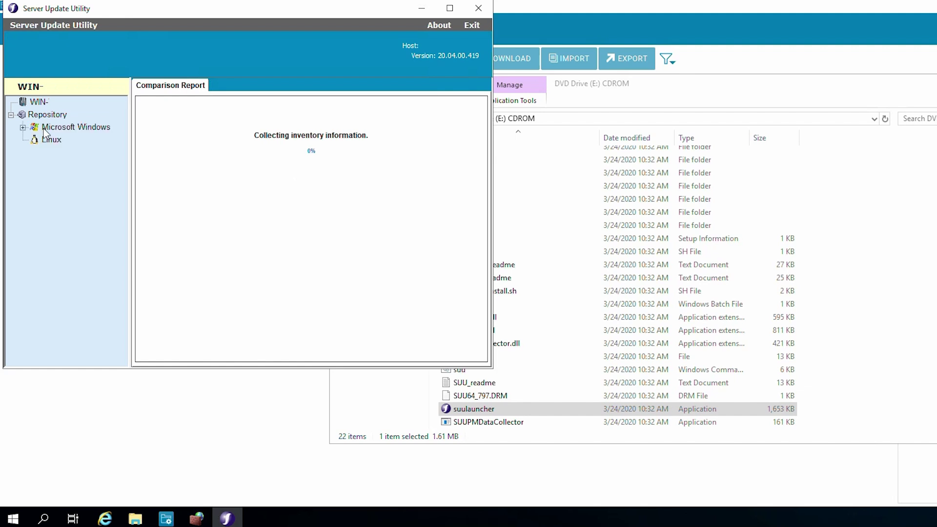
Expand Repository > Microsoft Windows, view the PER740 bundle summary, then return to Microsoft Windows.
left_click(49, 128)
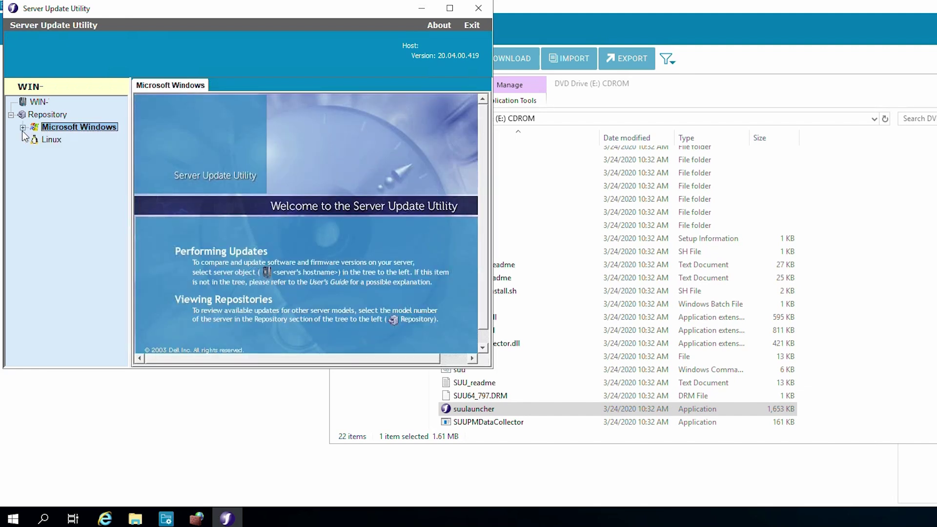
left_click(22, 127)
left_click(66, 140)
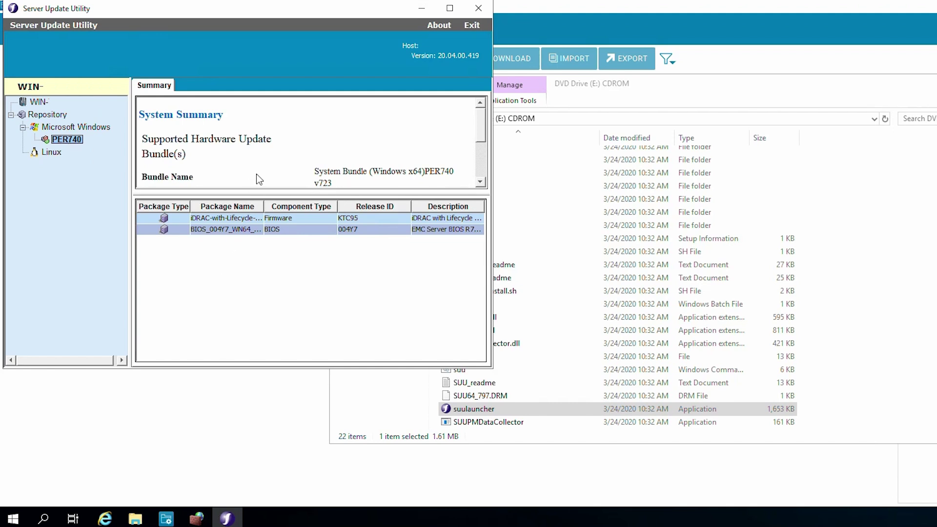
key("Left")
key("Left")
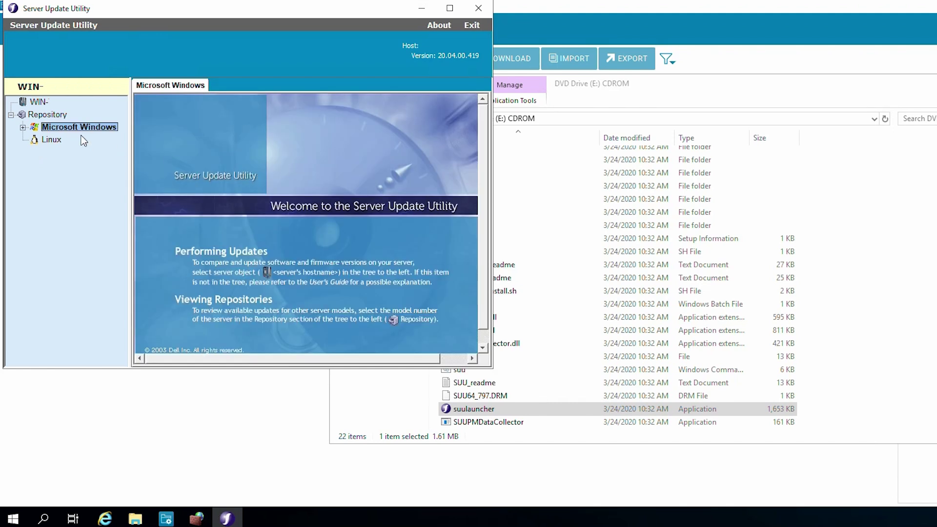